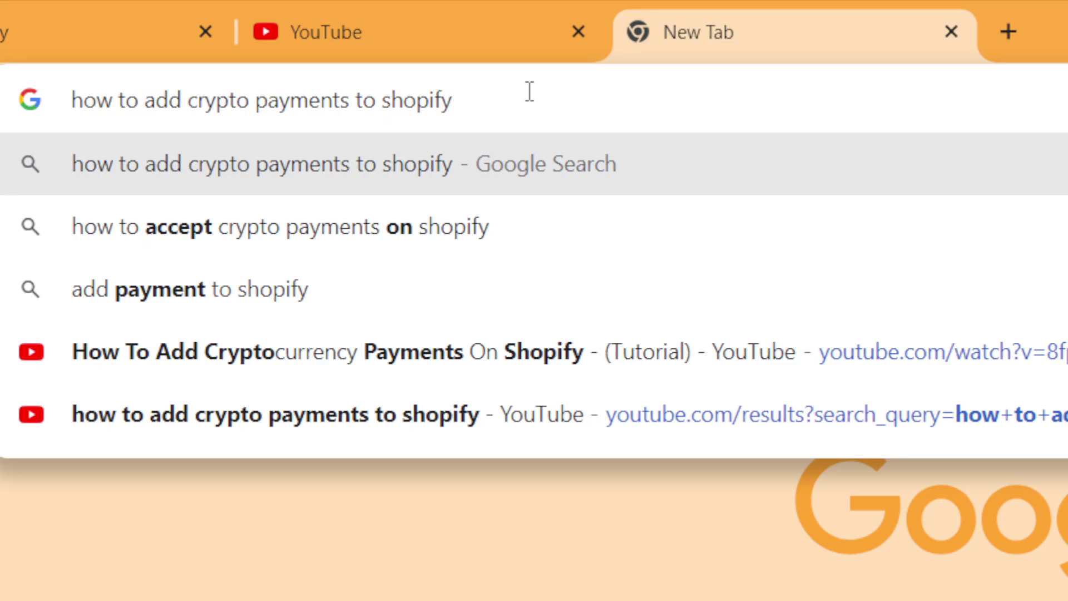
Replace the address bar text with 'sh' and open the shopify.com suggestion.
{"action": "key", "text": "ctrl+a"}
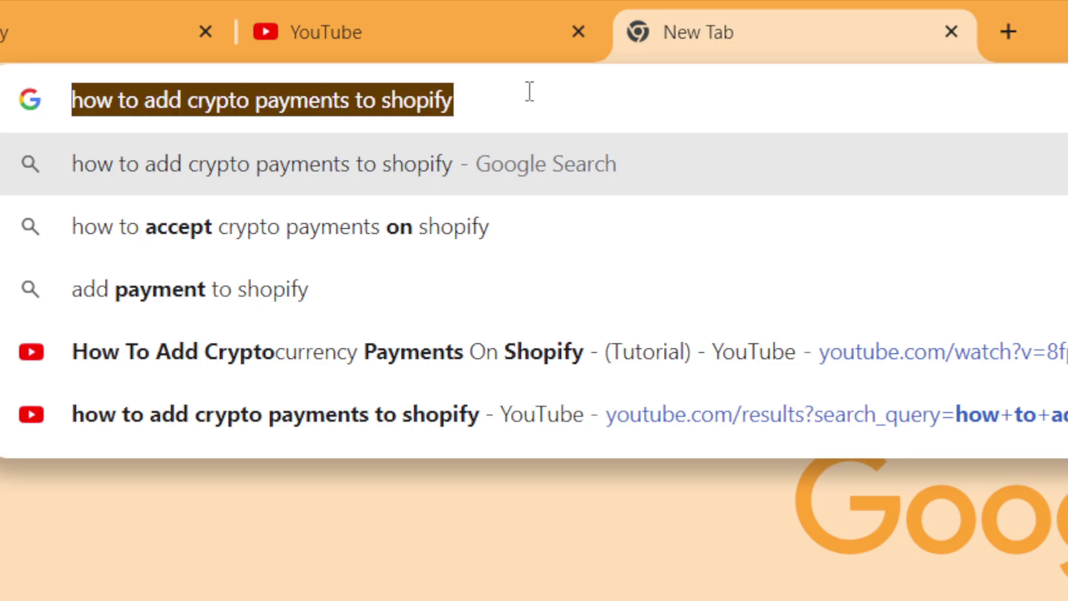
{"action": "type", "text": "s"}
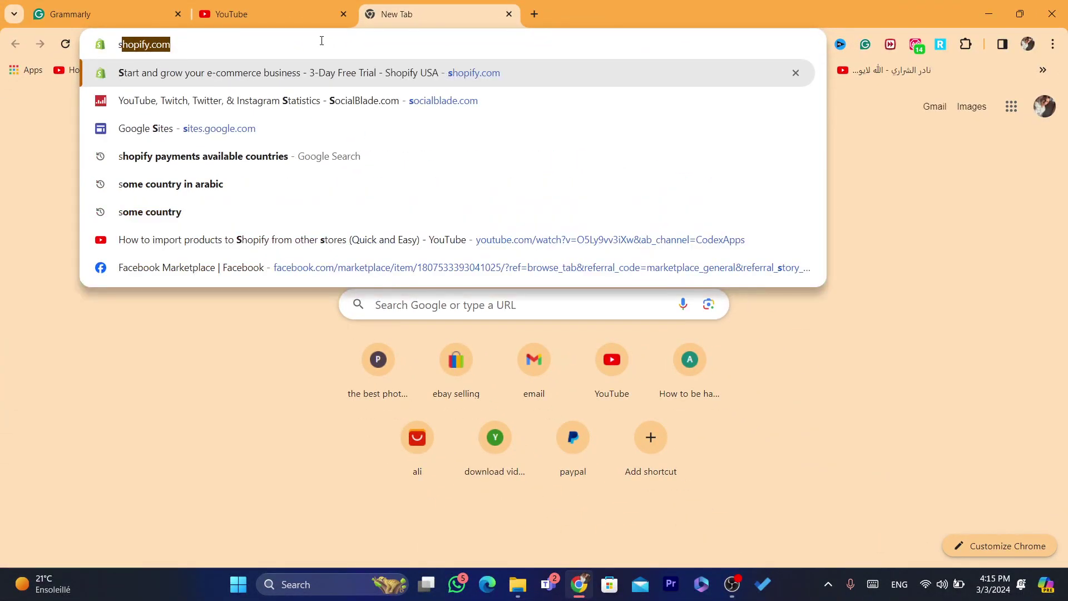
{"action": "type", "text": "h"}
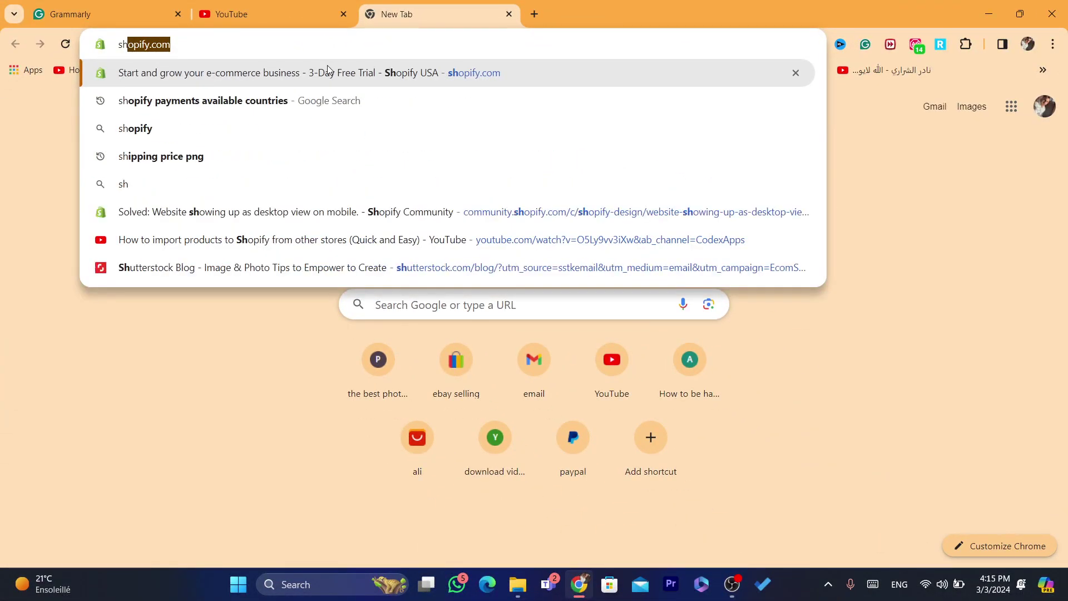
{"action": "left_click", "coordinate": [328, 72]}
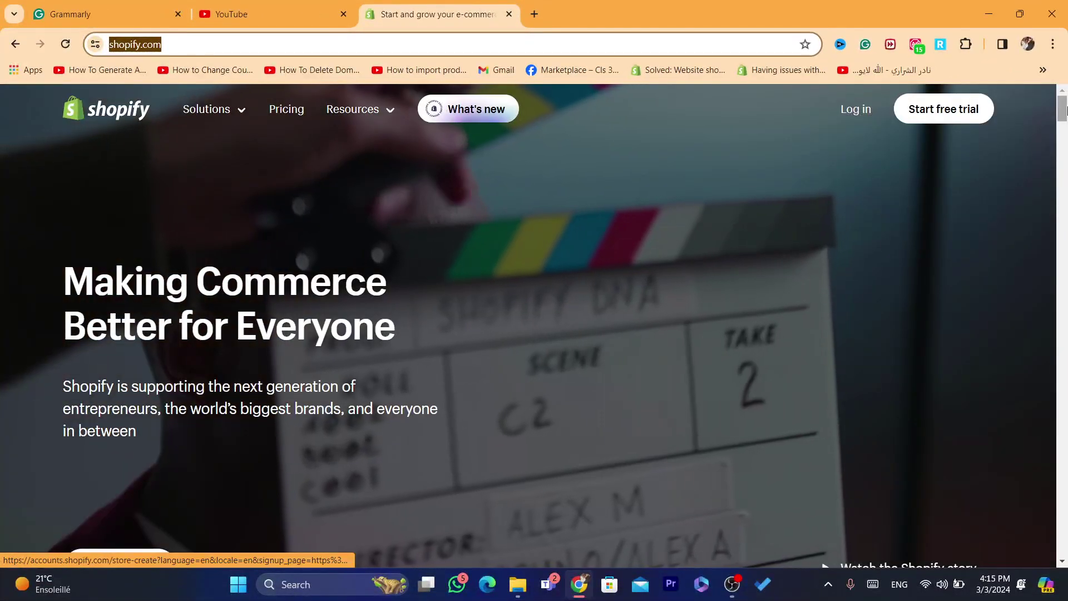
{"action": "mouse_move", "coordinate": [1063, 101]}
{"action": "left_mouse_down"}
{"action": "mouse_move", "coordinate": [1063, 358]}
{"action": "mouse_move", "coordinate": [1062, 142]}
{"action": "left_mouse_up"}
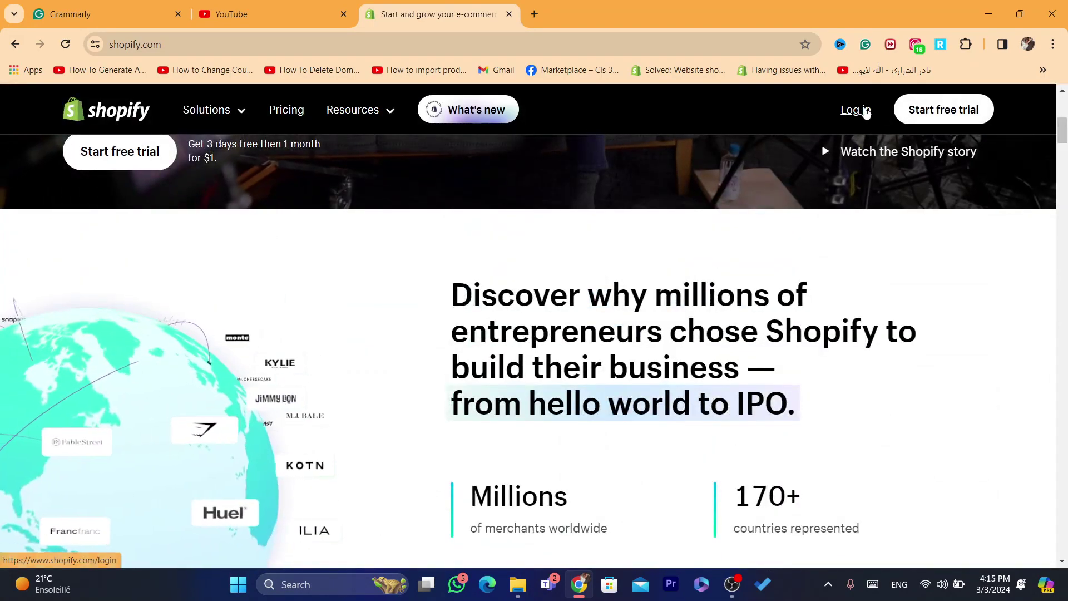
Log in to Shopify and open the example store's admin.
{"action": "left_click", "coordinate": [866, 113]}
{"action": "left_click", "coordinate": [425, 45]}
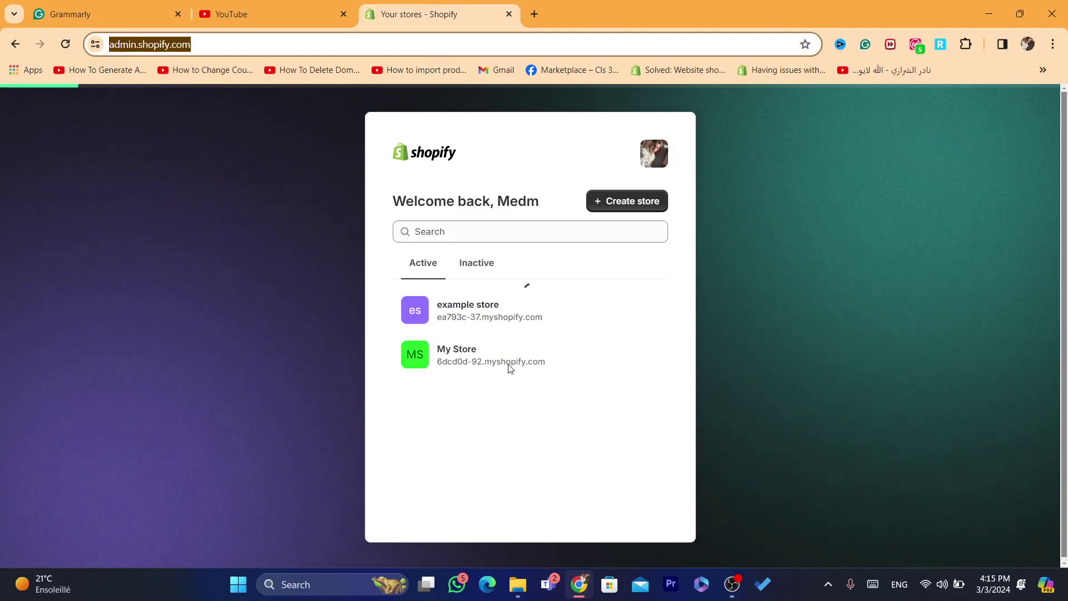
{"action": "left_click", "coordinate": [454, 320]}
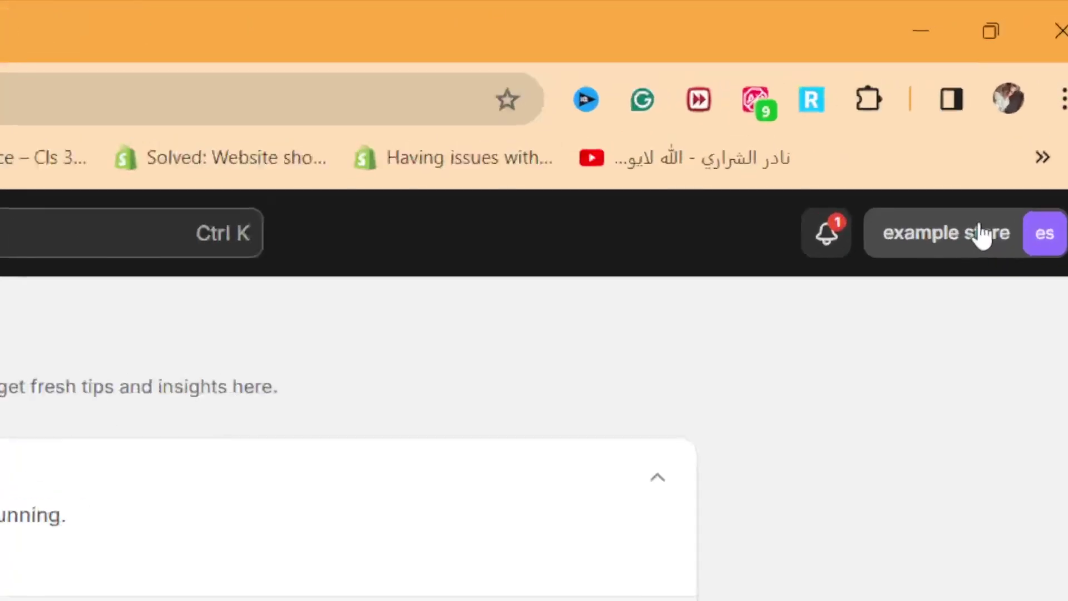
Switch from the example store to My Store using the store dropdown.
{"action": "left_click", "coordinate": [1014, 102]}
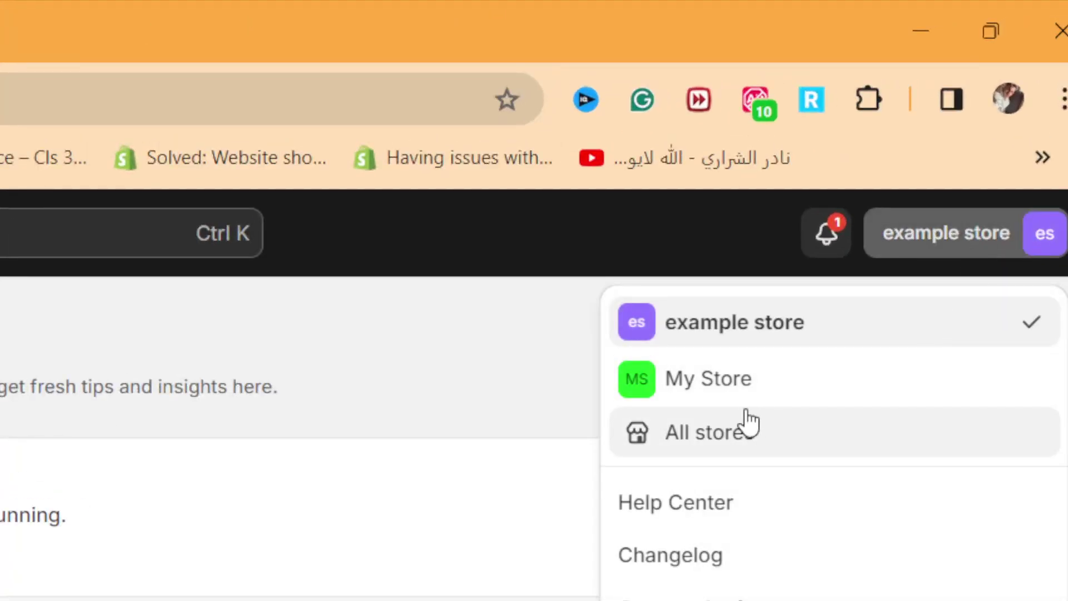
{"action": "left_click", "coordinate": [708, 386]}
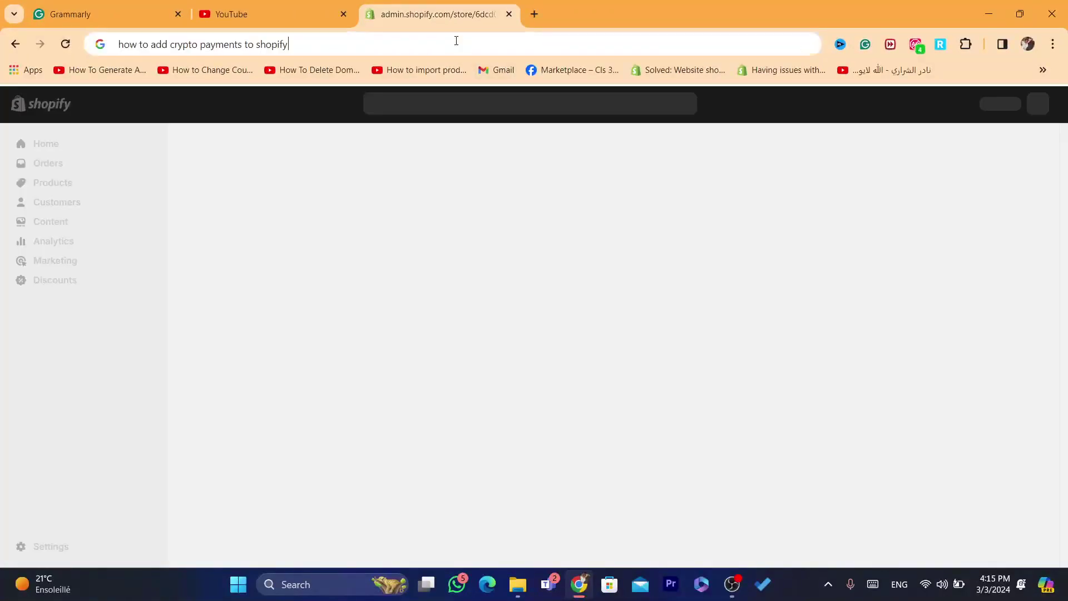
{"action": "left_click", "coordinate": [332, 323]}
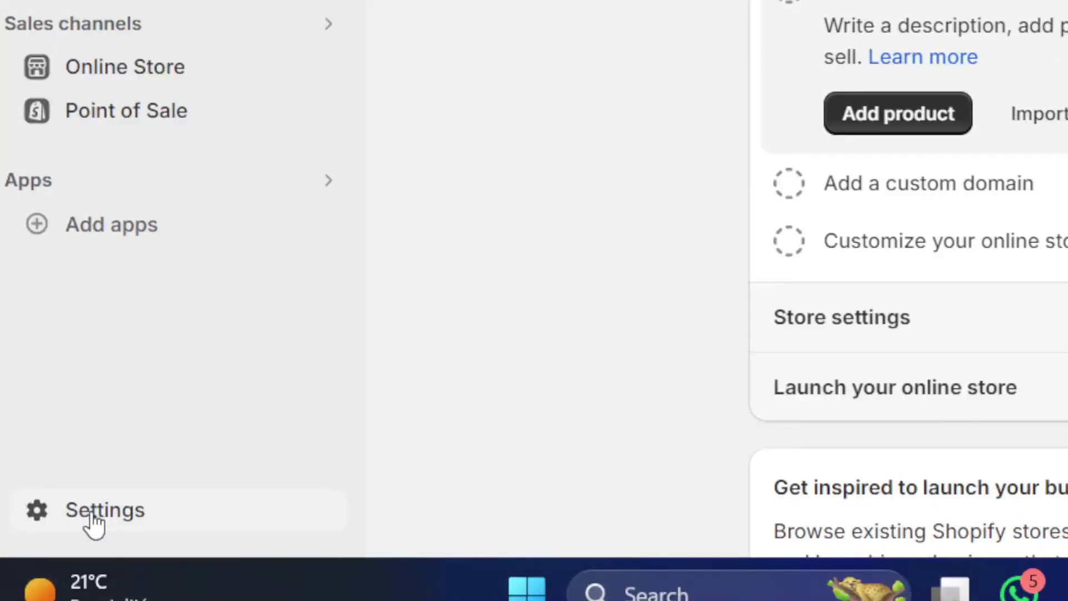
Open My Store's Payments settings and highlight the Additional payment methods heading.
{"action": "left_click", "coordinate": [95, 523]}
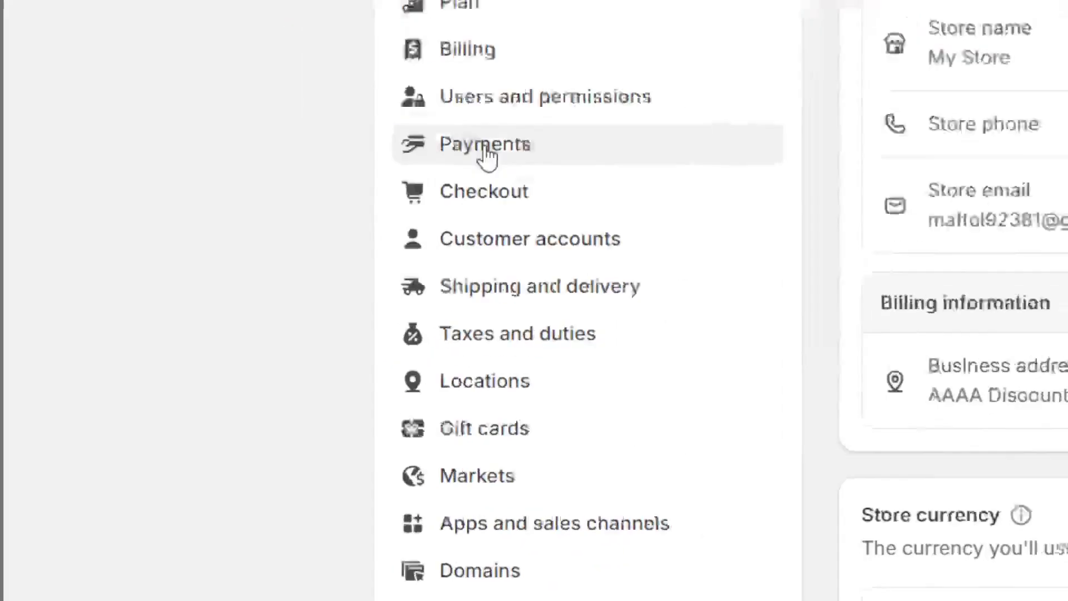
{"action": "left_click", "coordinate": [511, 125]}
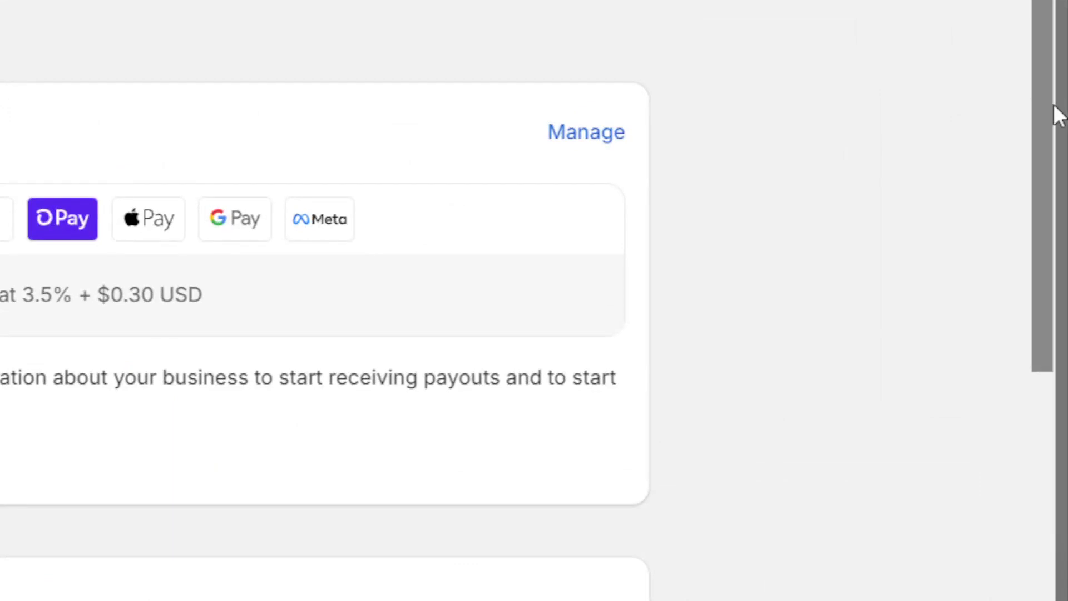
{"action": "left_click_drag", "start_coordinate": [1054, 117], "coordinate": [1053, 198]}
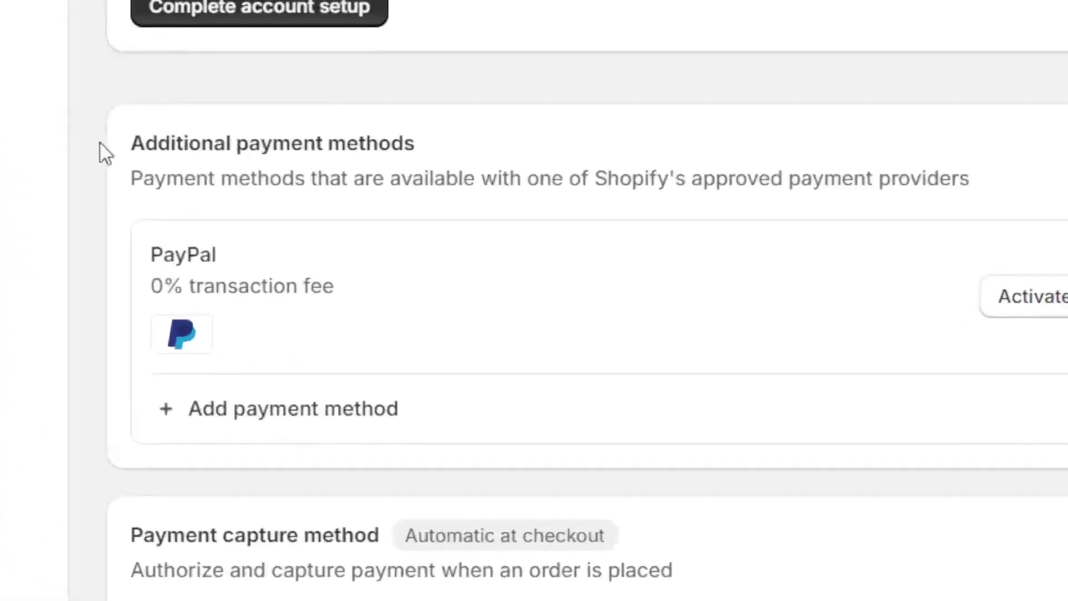
{"action": "left_click_drag", "start_coordinate": [395, 256], "coordinate": [550, 250]}
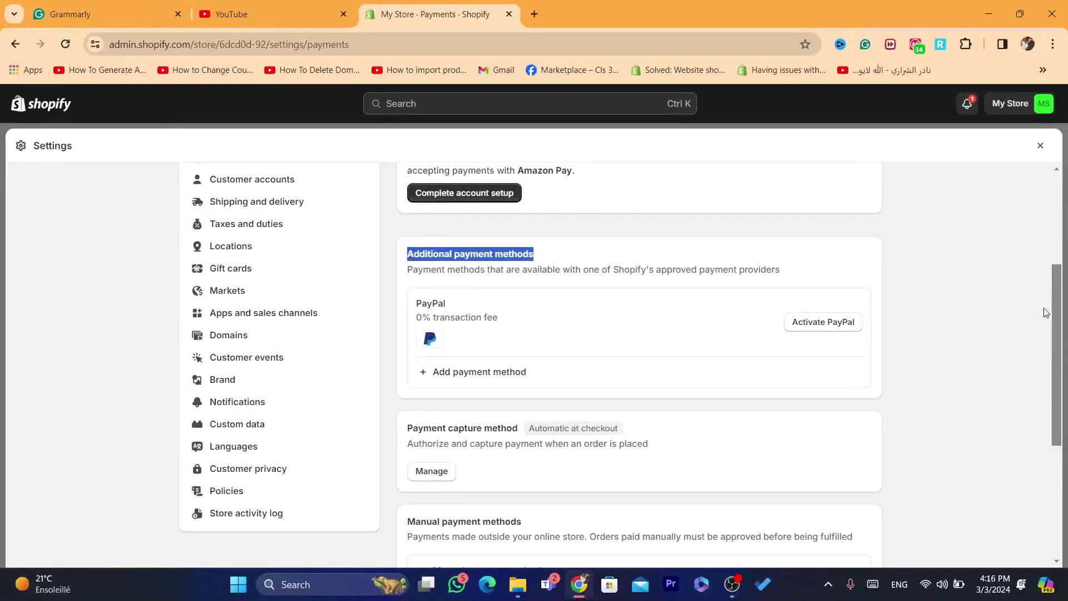
{"action": "left_click_drag", "start_coordinate": [1058, 331], "coordinate": [1058, 240]}
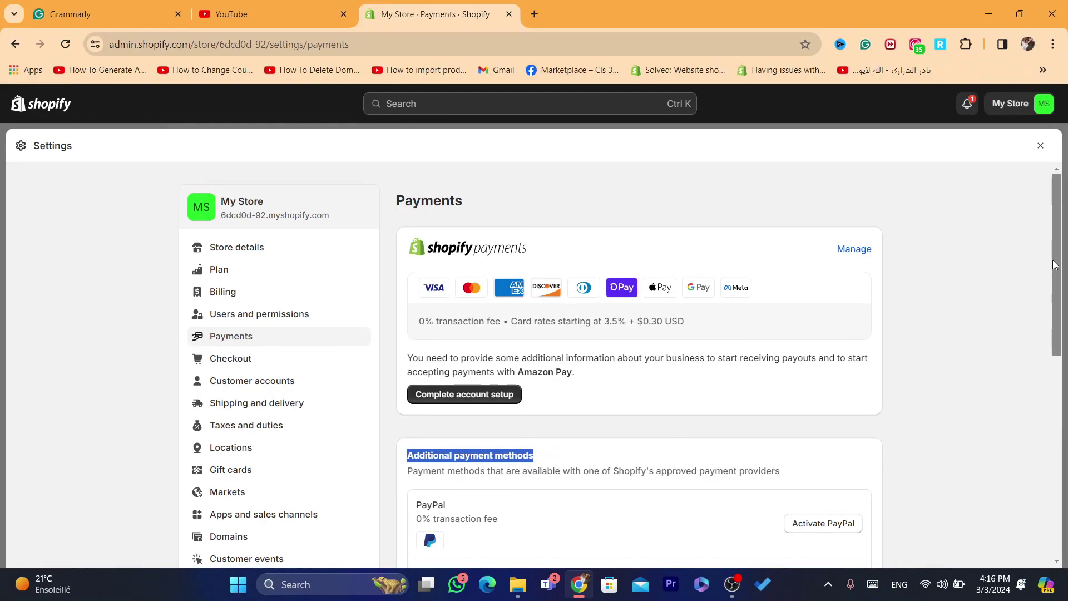
{"action": "scroll", "coordinate": [1053, 265], "scroll_direction": "down", "scroll_amount": 1}
{"action": "scroll", "coordinate": [579, 259], "scroll_direction": "down", "scroll_amount": 1}
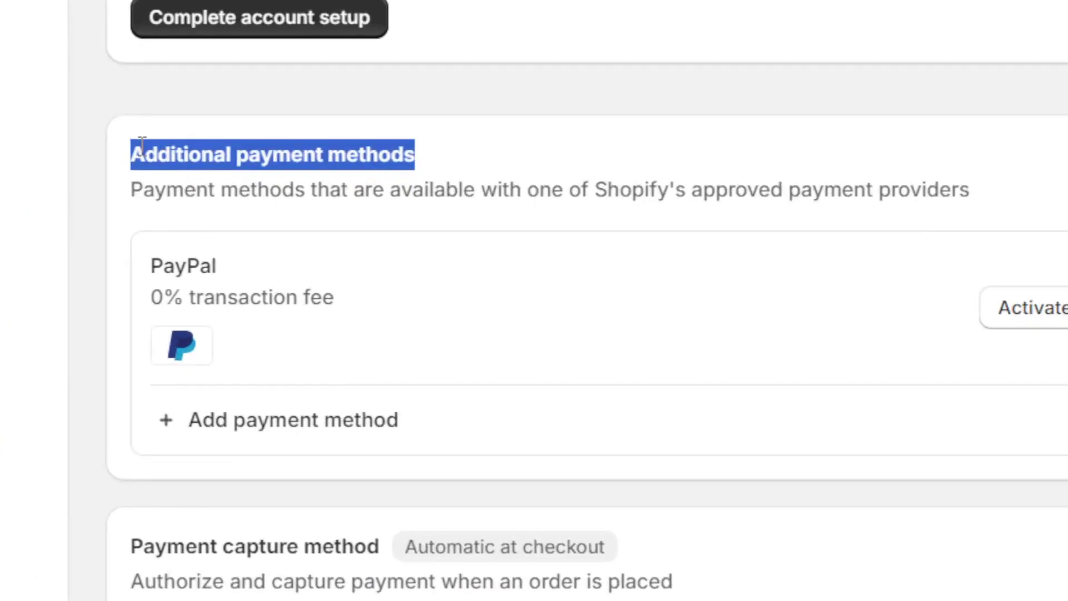
Review the Additional payment methods heading and its approved-providers description line.
{"action": "left_click_drag", "start_coordinate": [142, 143], "coordinate": [451, 156]}
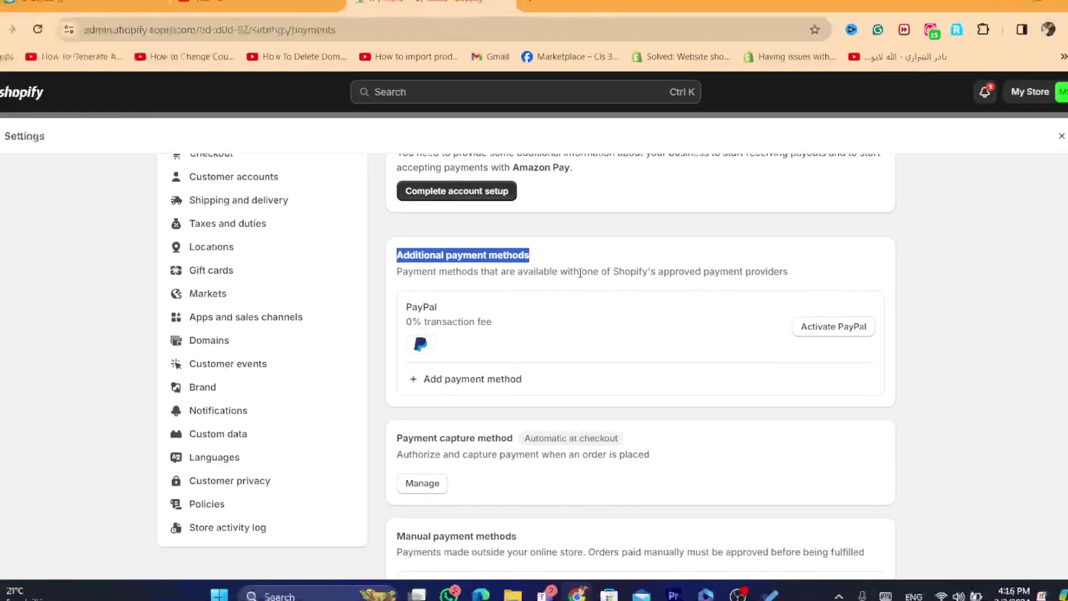
{"action": "left_click", "coordinate": [582, 275]}
{"action": "triple_click", "coordinate": [482, 274]}
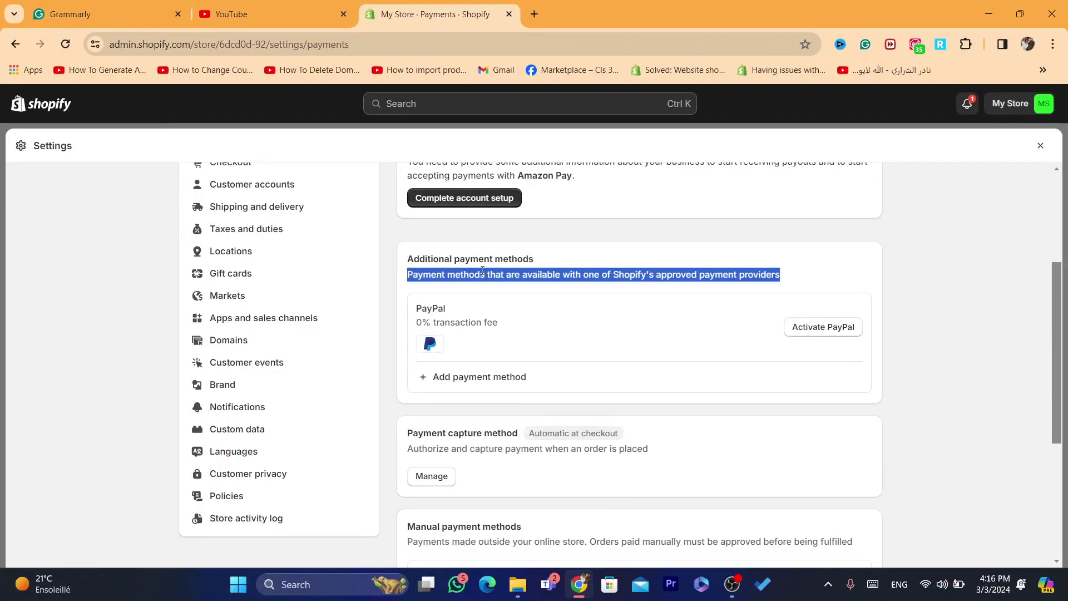
{"action": "left_click", "coordinate": [418, 254]}
{"action": "left_click_drag", "start_coordinate": [389, 258], "coordinate": [544, 260]}
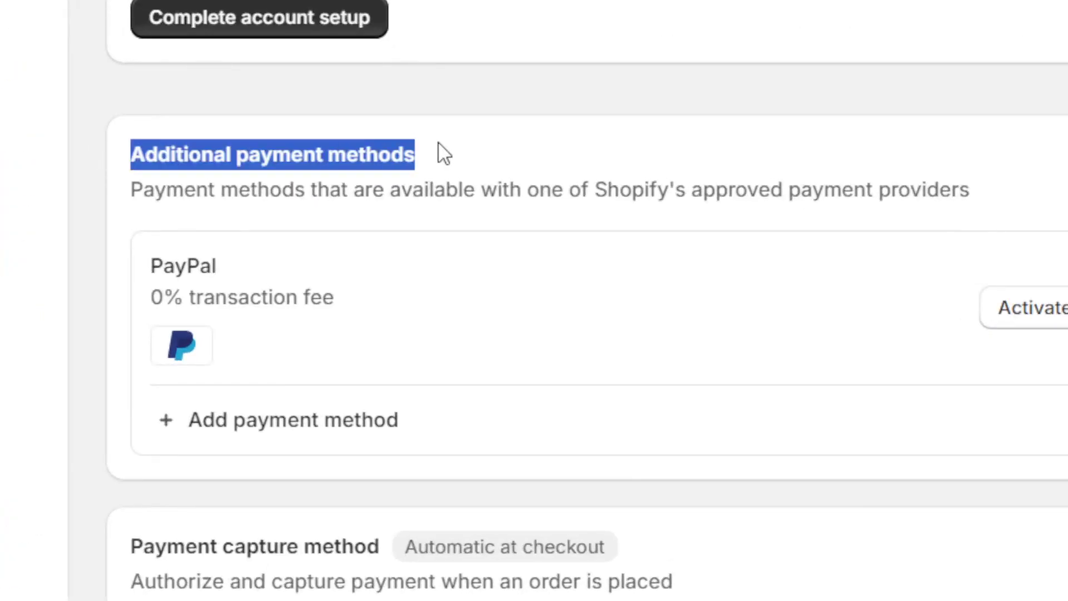
{"action": "left_click", "coordinate": [544, 259]}
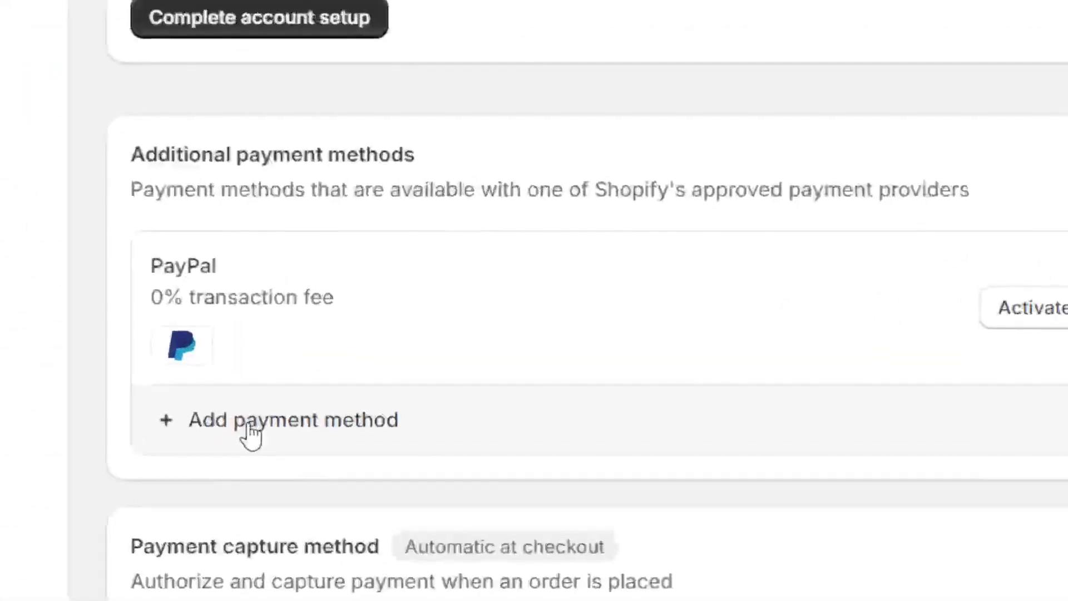
Start adding a payment method and search 'cry' to list Ethereum, Bitcoin, Litecoin.
{"action": "left_click", "coordinate": [251, 432]}
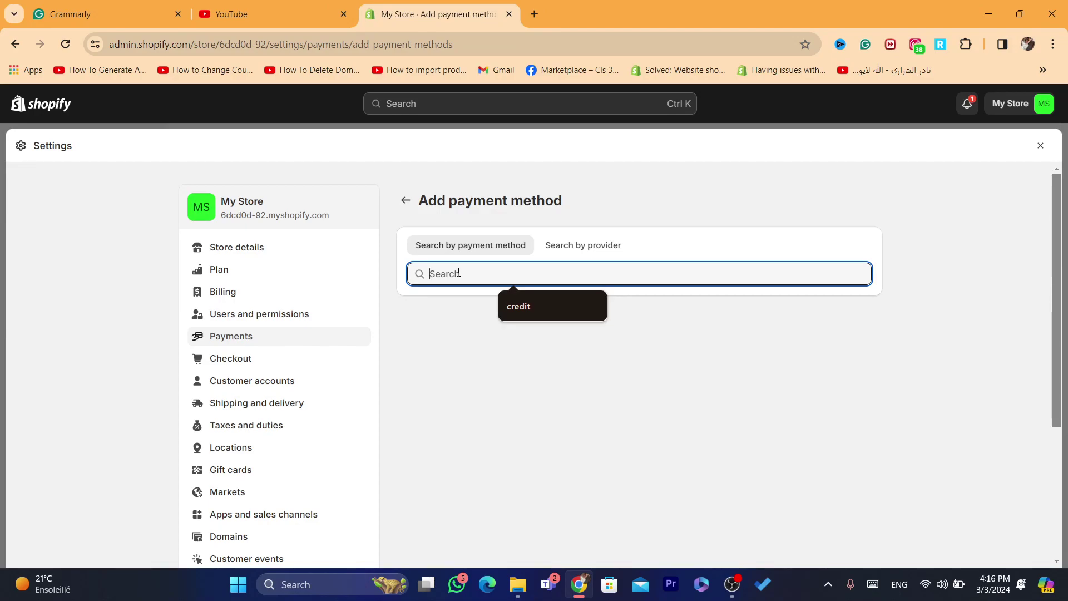
{"action": "type", "text": "c"}
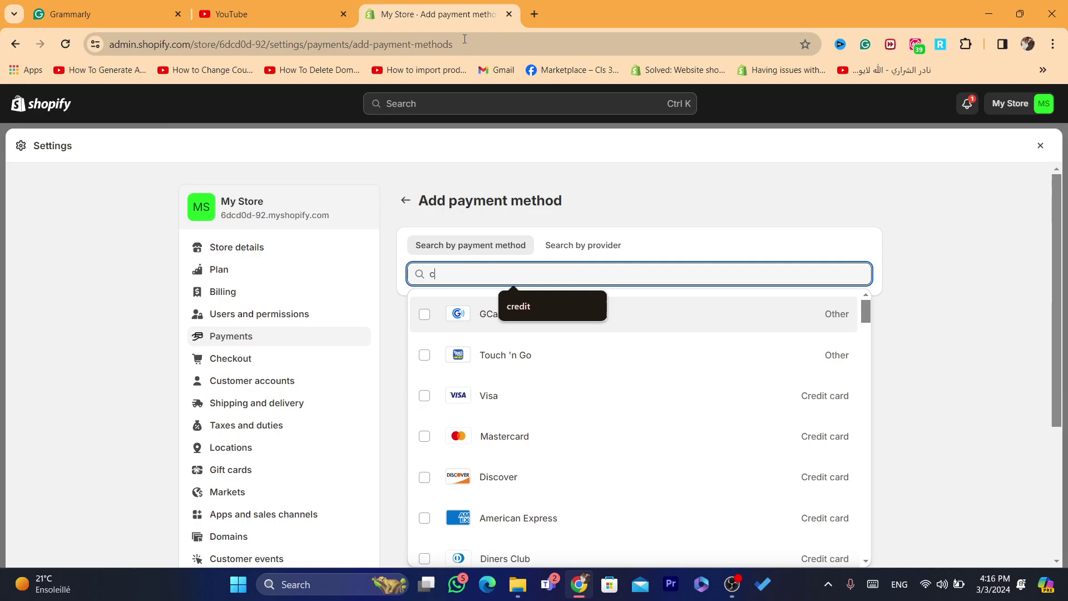
{"action": "left_click", "coordinate": [464, 39]}
{"action": "type", "text": "how to add crypto payments to shopify"}
{"action": "left_click", "coordinate": [450, 272]}
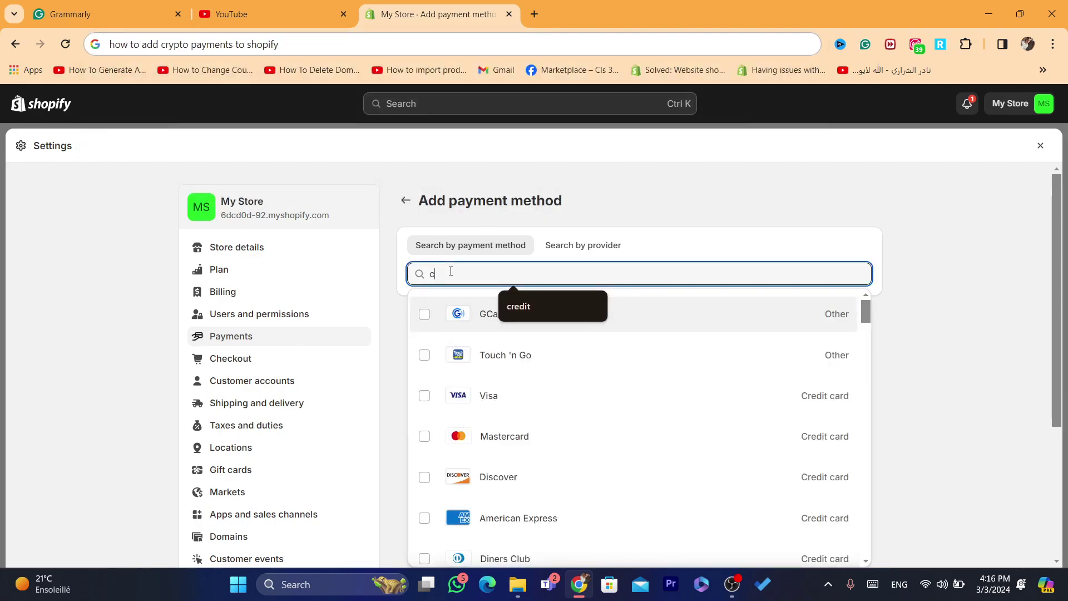
{"action": "type", "text": "ry"}
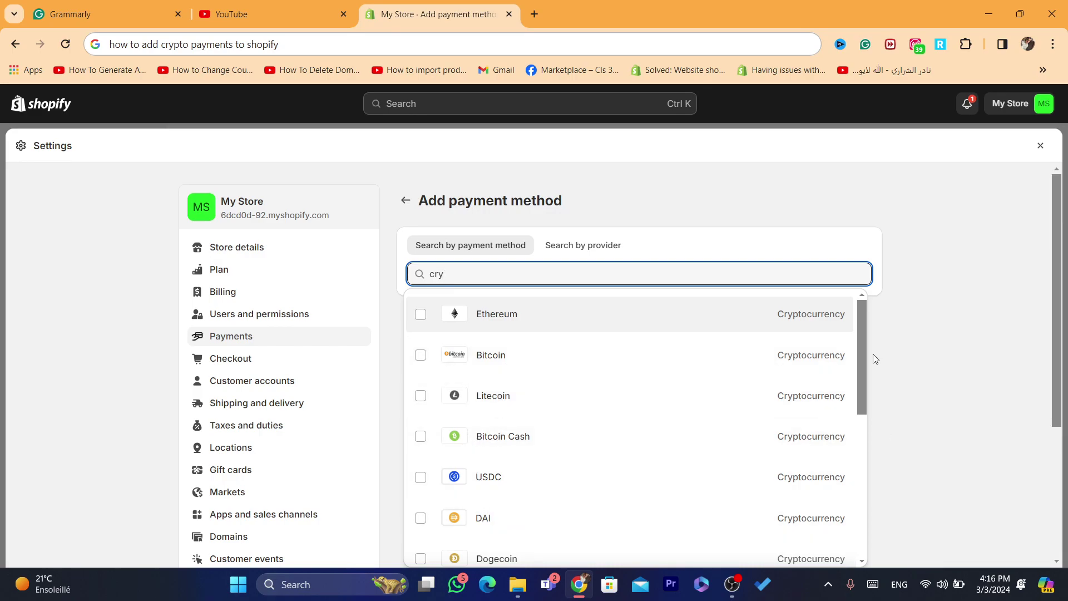
{"action": "left_click_drag", "start_coordinate": [862, 351], "coordinate": [856, 507]}
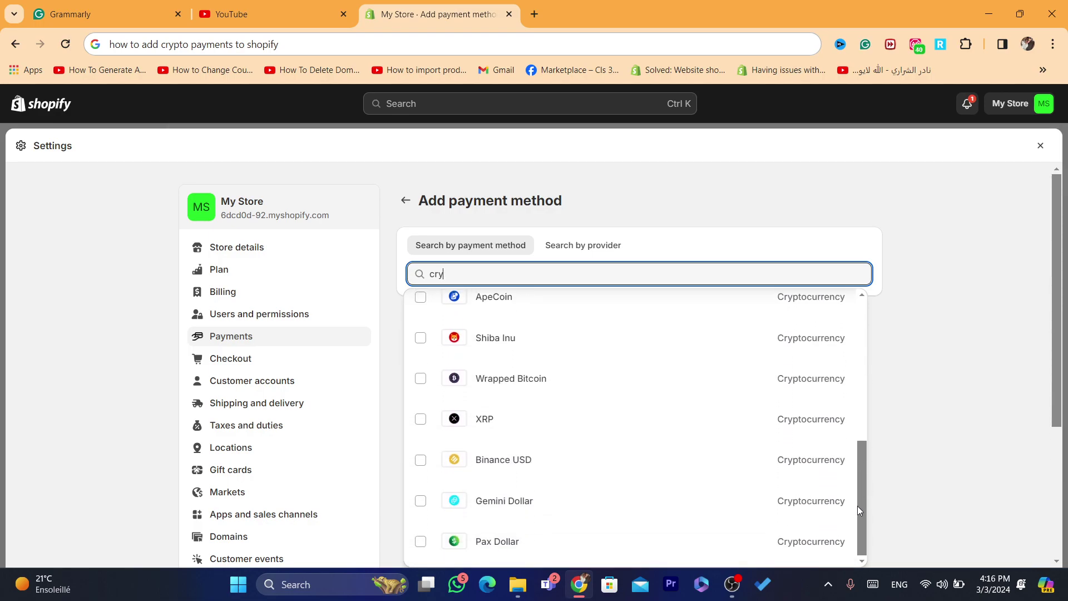
{"action": "scroll", "coordinate": [857, 506], "scroll_direction": "up", "scroll_amount": 1}
{"action": "scroll", "coordinate": [860, 485], "scroll_direction": "down", "scroll_amount": 1}
{"action": "left_click_drag", "start_coordinate": [857, 498], "coordinate": [859, 333]}
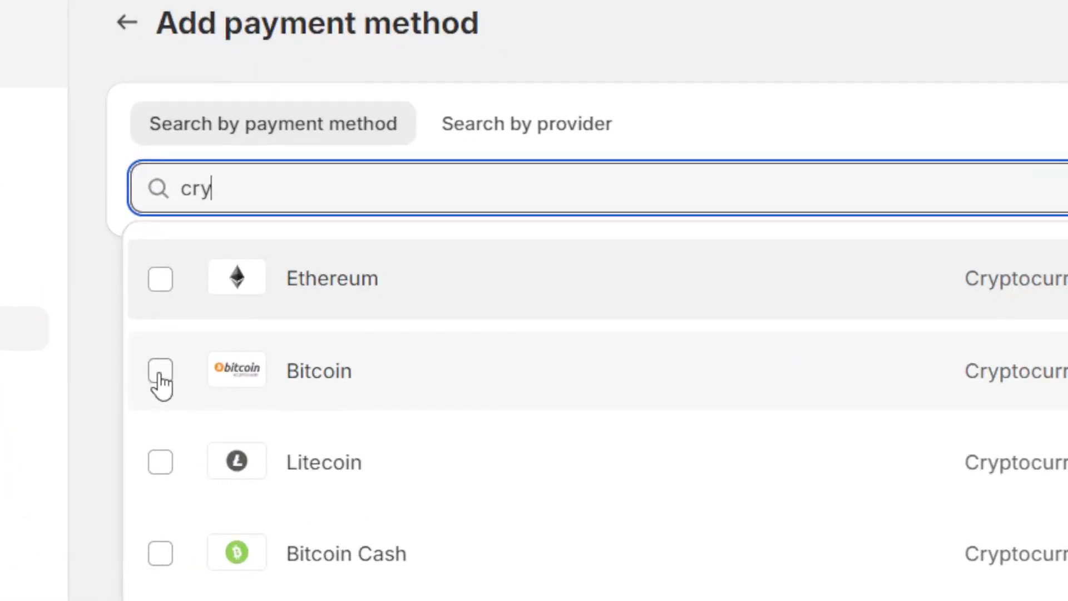
Search 'BIT', select Bitcoin, and list its five providers like Bankful and Coinbase Commerce.
{"action": "double_click", "coordinate": [267, 187]}
{"action": "type", "text": "BO"}
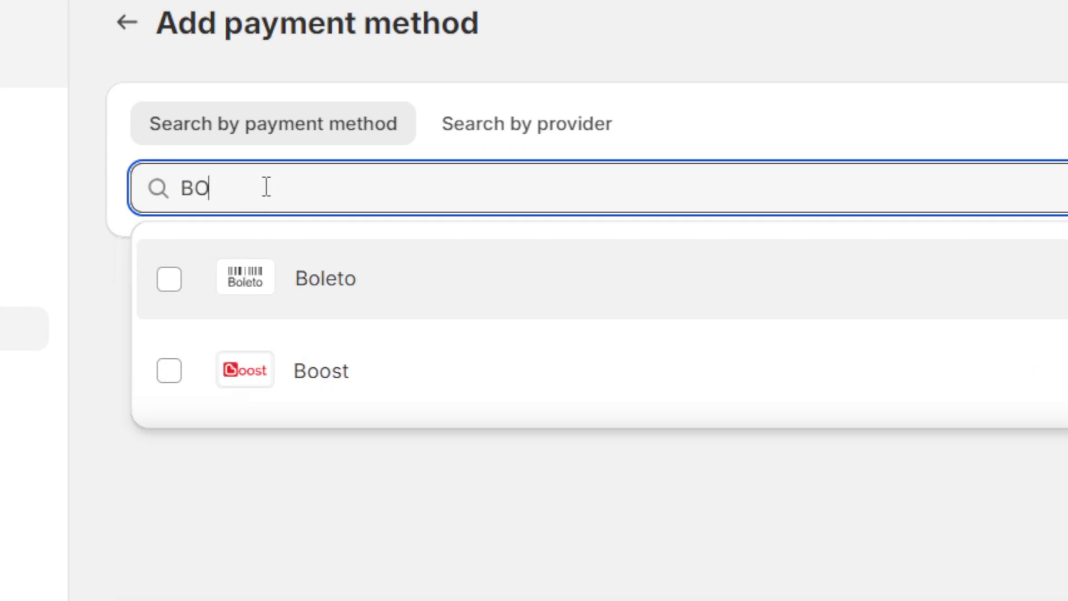
{"action": "key", "text": "BackSpace"}
{"action": "type", "text": "IT"}
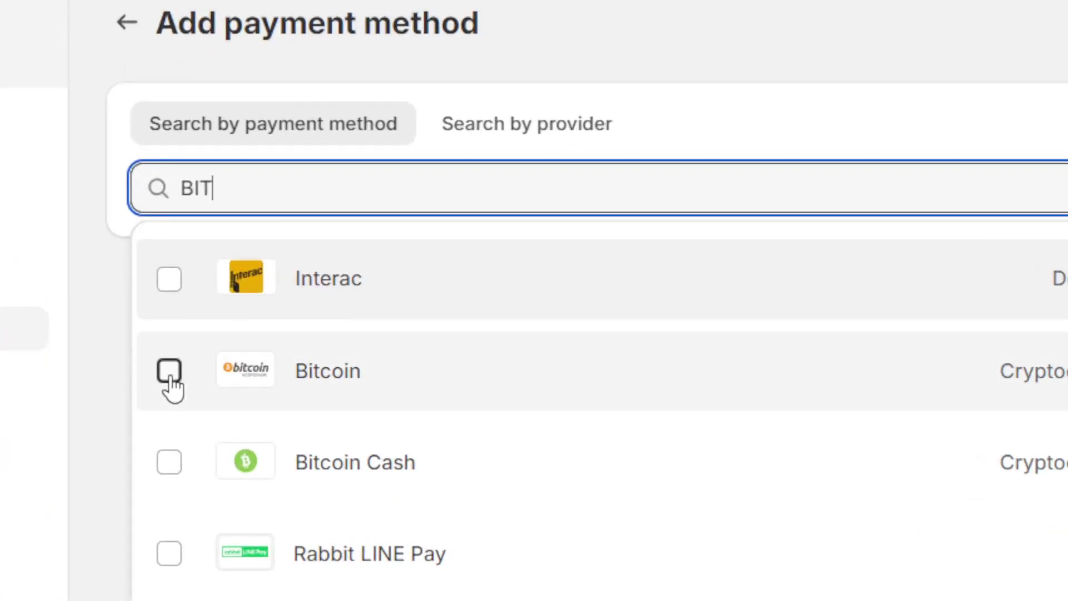
{"action": "left_click", "coordinate": [170, 378]}
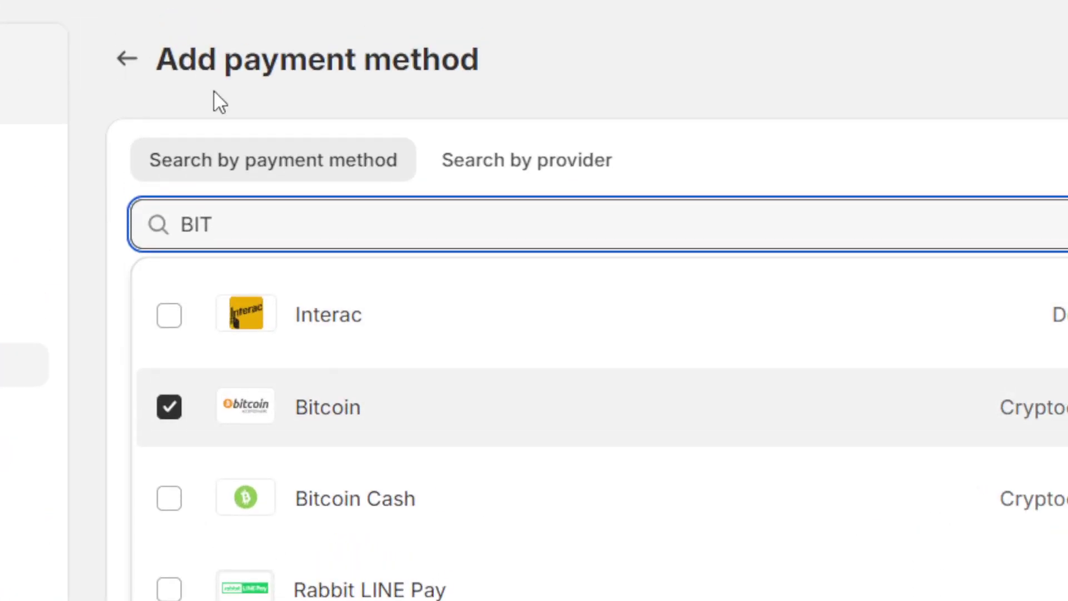
{"action": "left_click", "coordinate": [90, 128]}
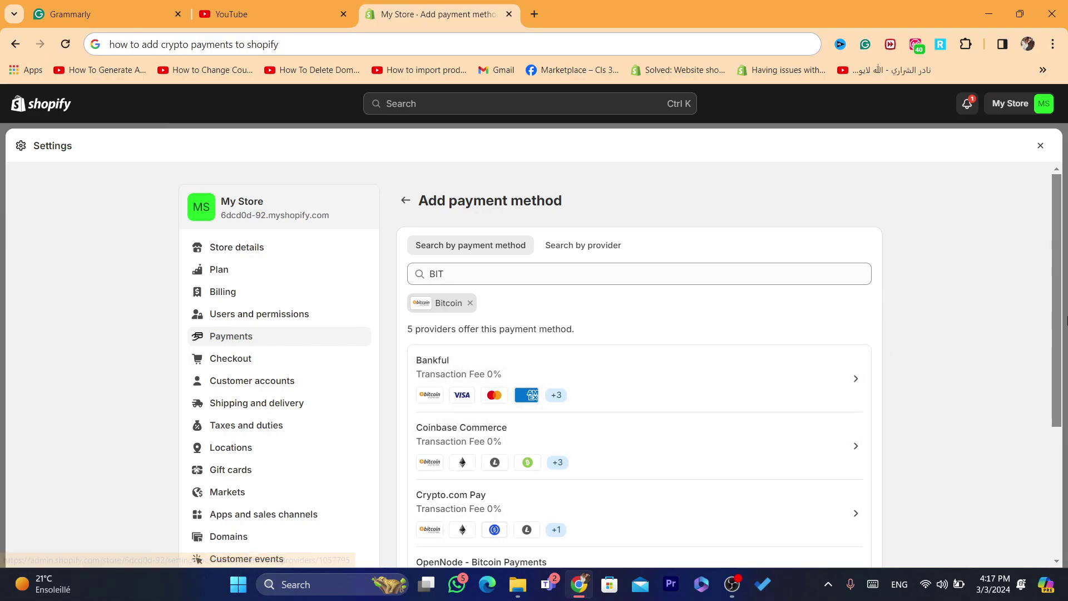
{"action": "scroll", "coordinate": [584, 317], "scroll_direction": "down", "scroll_amount": 1}
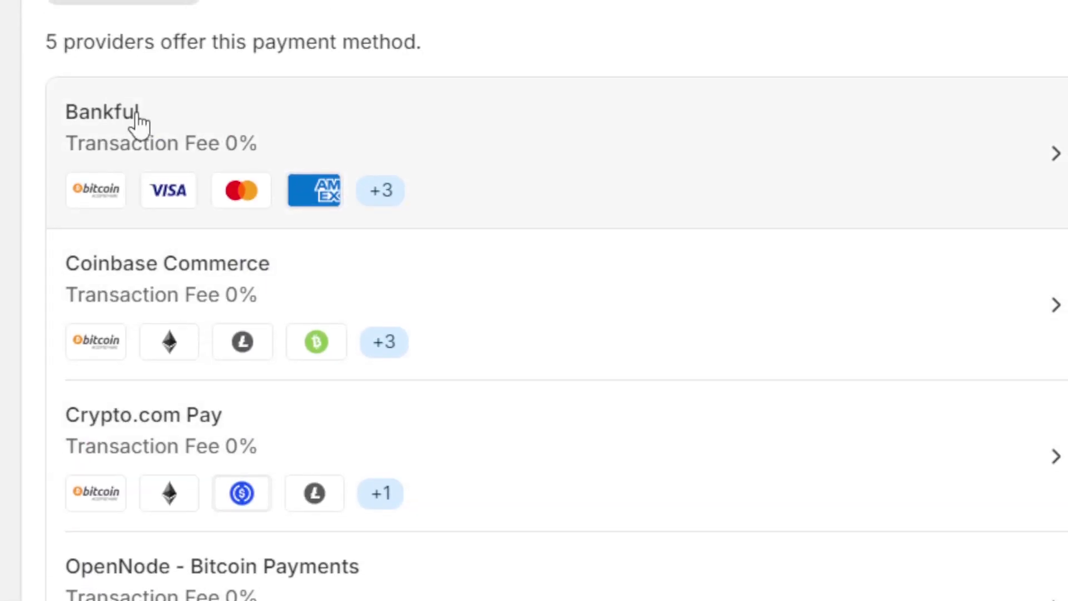
Open Bankful's provider details page and highlight the Bankful name in its heading.
{"action": "left_click", "coordinate": [220, 134]}
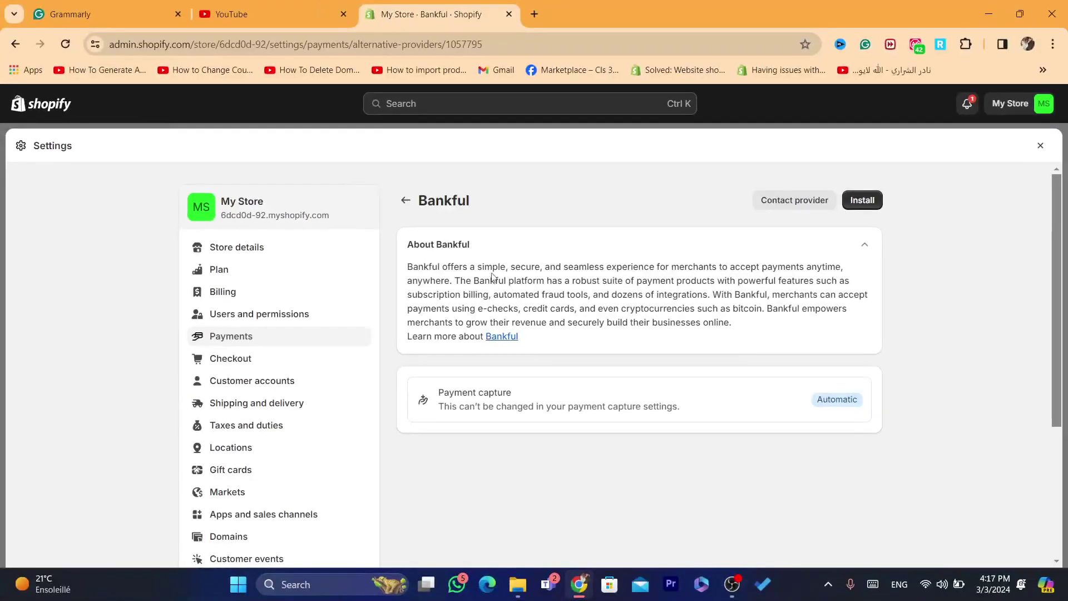
{"action": "mouse_move", "coordinate": [417, 201]}
{"action": "left_mouse_down"}
{"action": "mouse_move", "coordinate": [491, 196]}
{"action": "mouse_move", "coordinate": [472, 203]}
{"action": "left_mouse_up"}
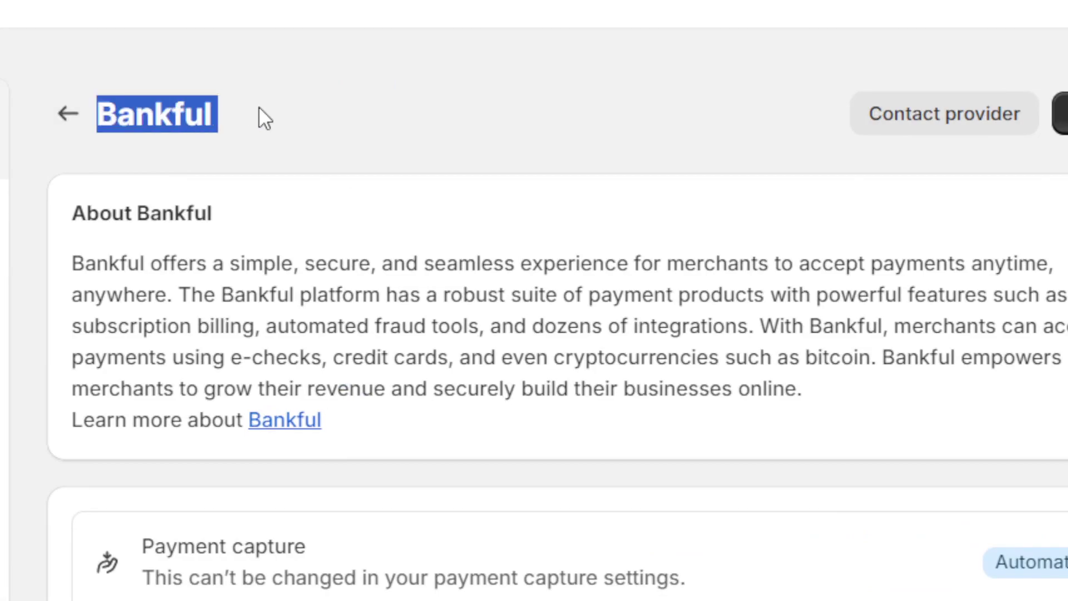
{"action": "left_click", "coordinate": [478, 195]}
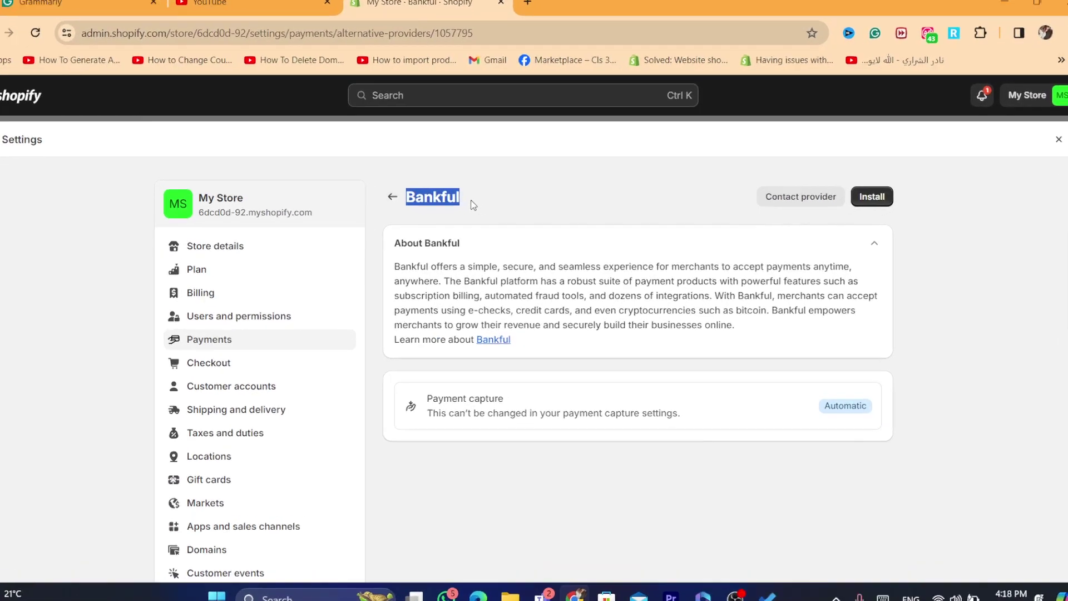
{"action": "left_click", "coordinate": [444, 200]}
{"action": "double_click", "coordinate": [444, 201]}
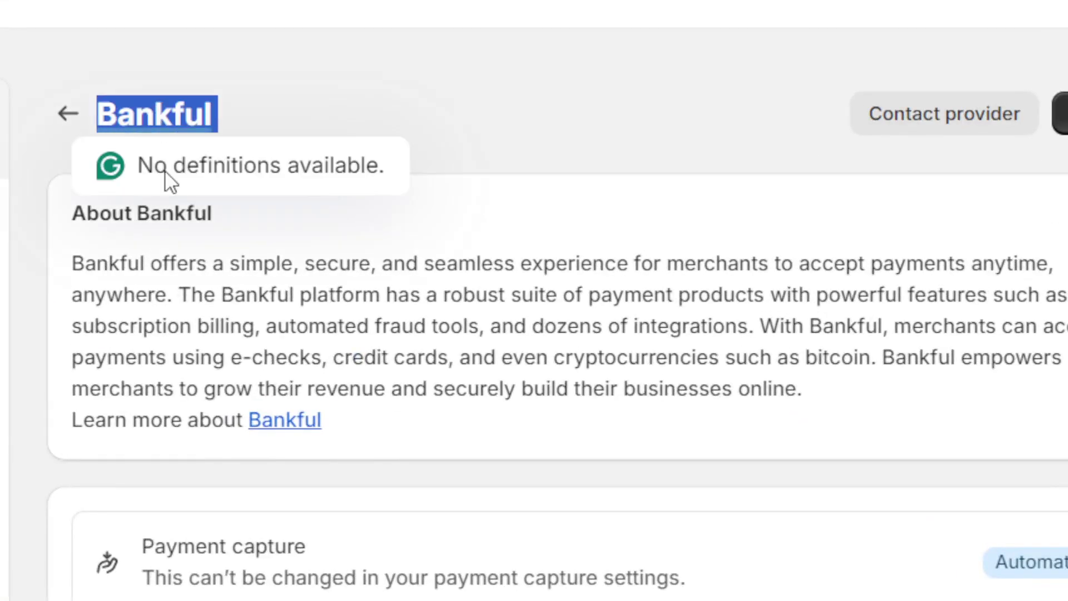
{"action": "left_click", "coordinate": [185, 254]}
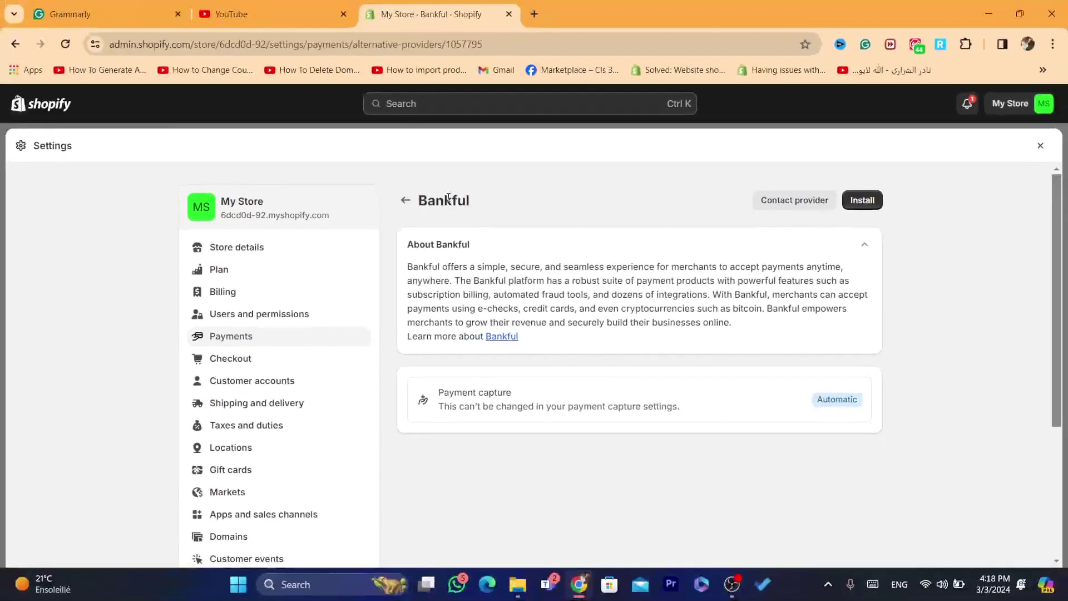
{"action": "double_click", "coordinate": [447, 198]}
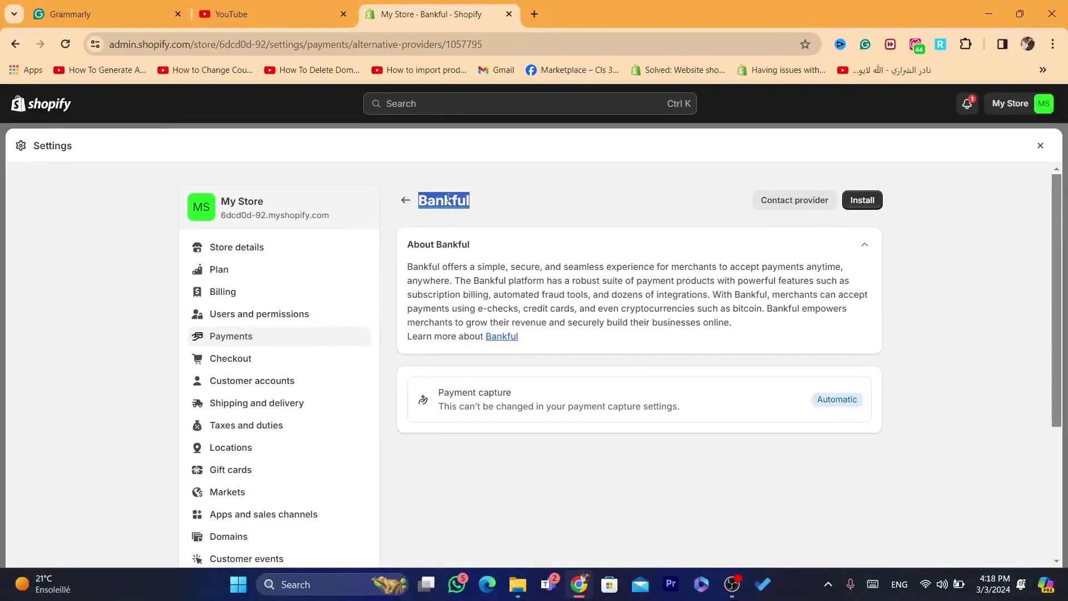
{"action": "left_click", "coordinate": [465, 269]}
Read the About Bankful description, then go back to the Payments settings page.
{"action": "left_click_drag", "start_coordinate": [407, 271], "coordinate": [528, 338]}
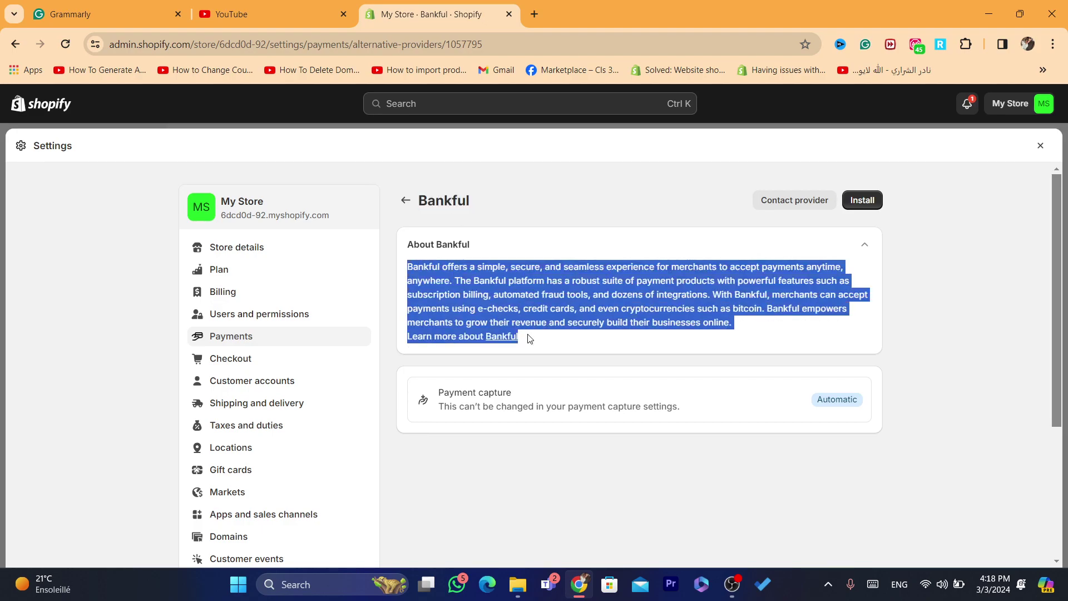
{"action": "left_click", "coordinate": [584, 303]}
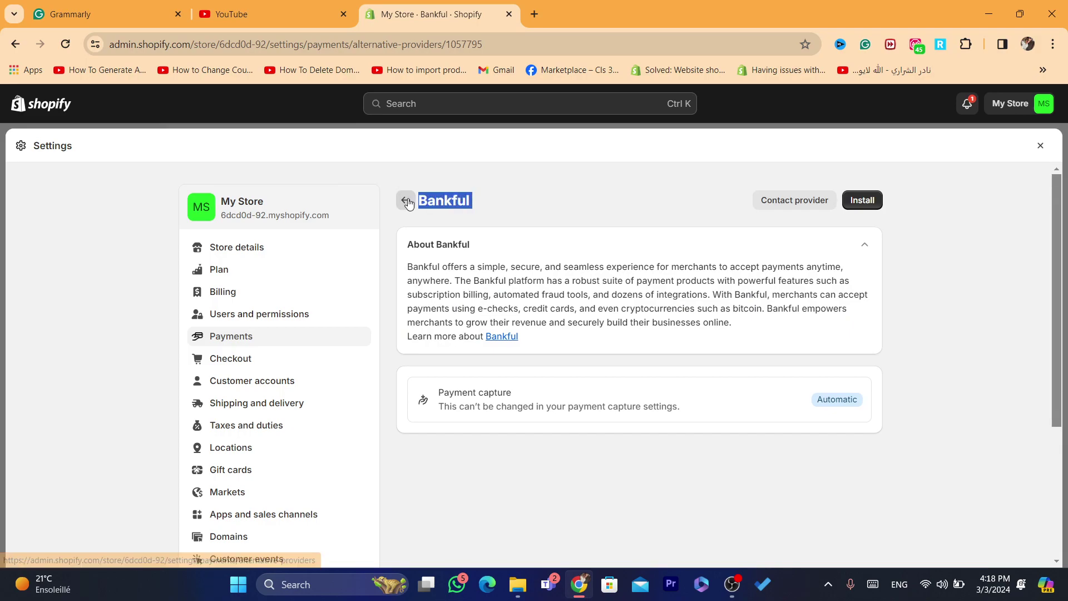
{"action": "left_click", "coordinate": [405, 201]}
{"action": "left_click", "coordinate": [407, 202]}
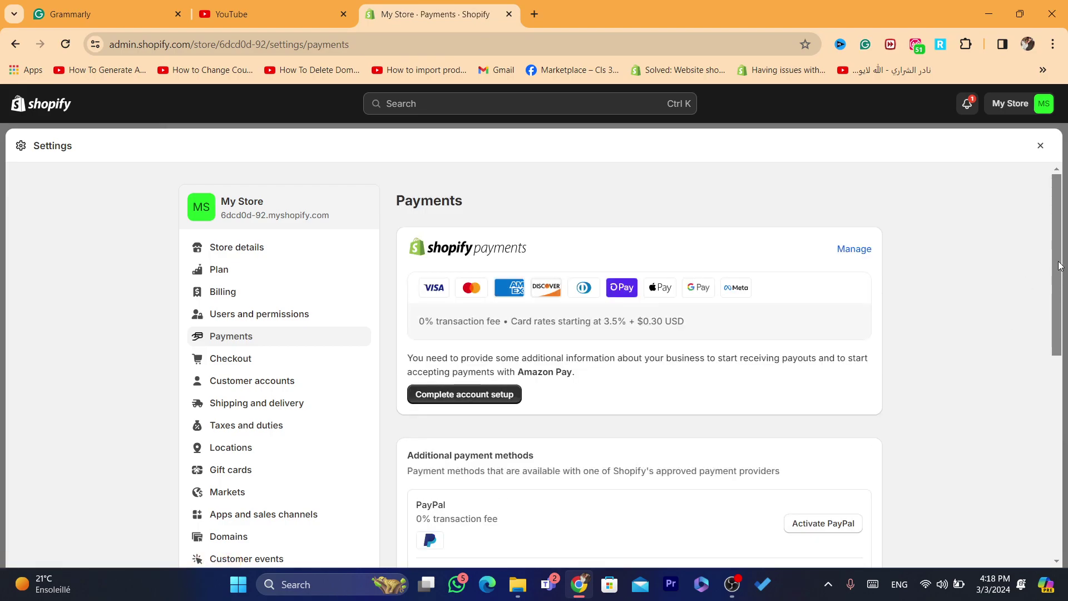
{"action": "scroll", "coordinate": [1058, 265], "scroll_direction": "down", "scroll_amount": 1}
{"action": "scroll", "coordinate": [665, 249], "scroll_direction": "down", "scroll_amount": 2}
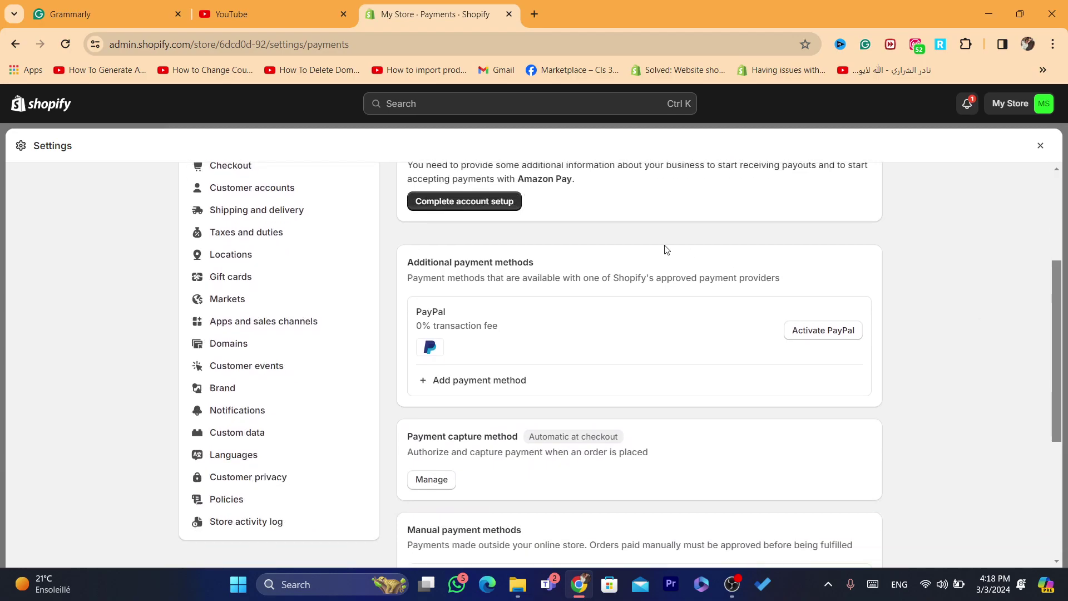
Start a new payment method, search 'bitc', and select Bitcoin to list its providers.
{"action": "triple_click", "coordinate": [650, 279]}
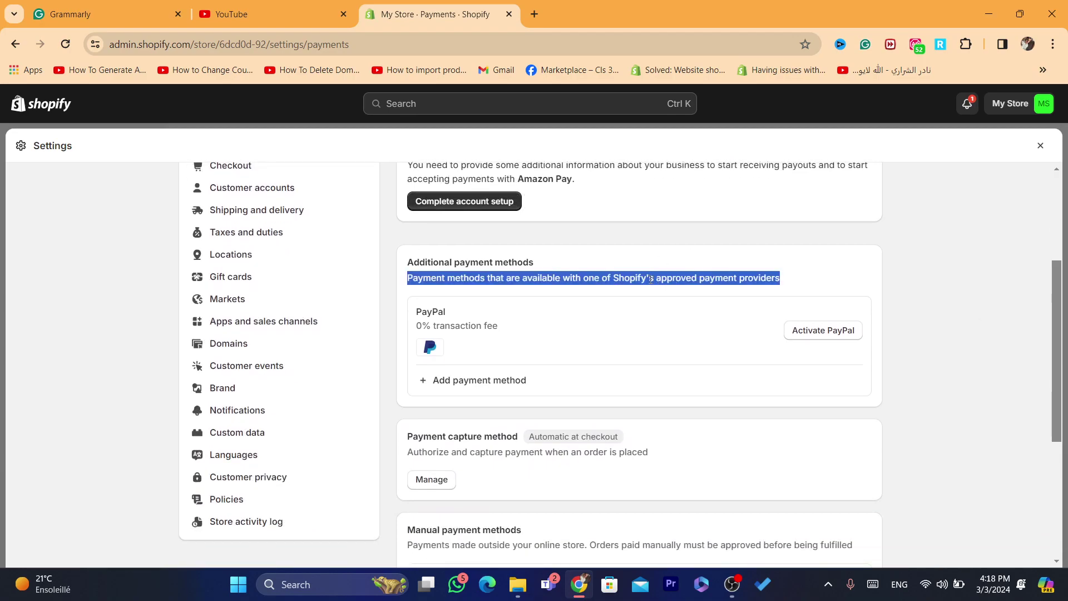
{"action": "left_click", "coordinate": [500, 392]}
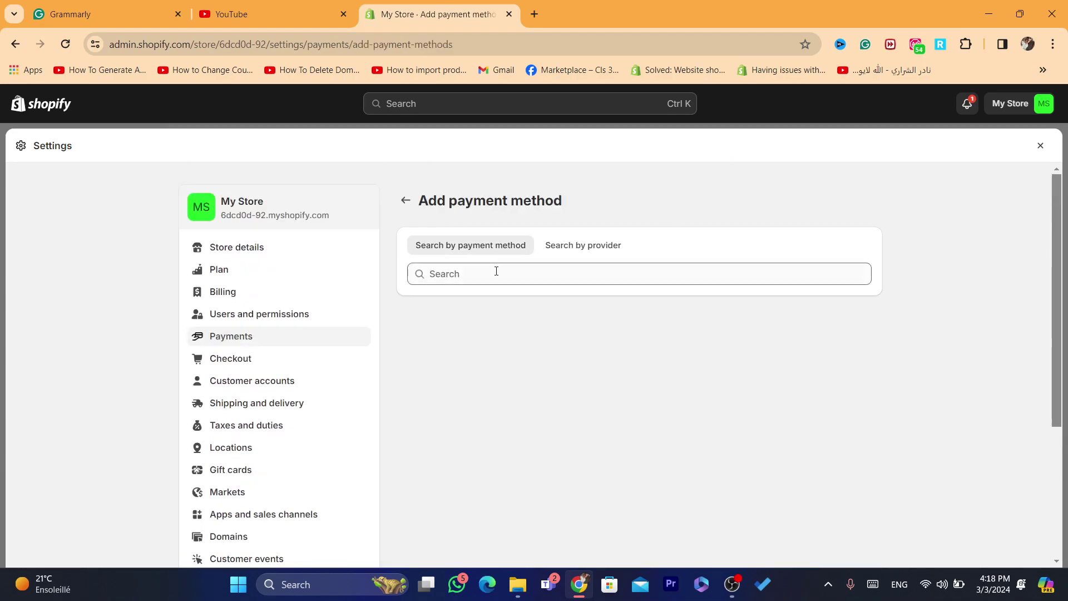
{"action": "left_click", "coordinate": [466, 275]}
{"action": "type", "text": "bitc"}
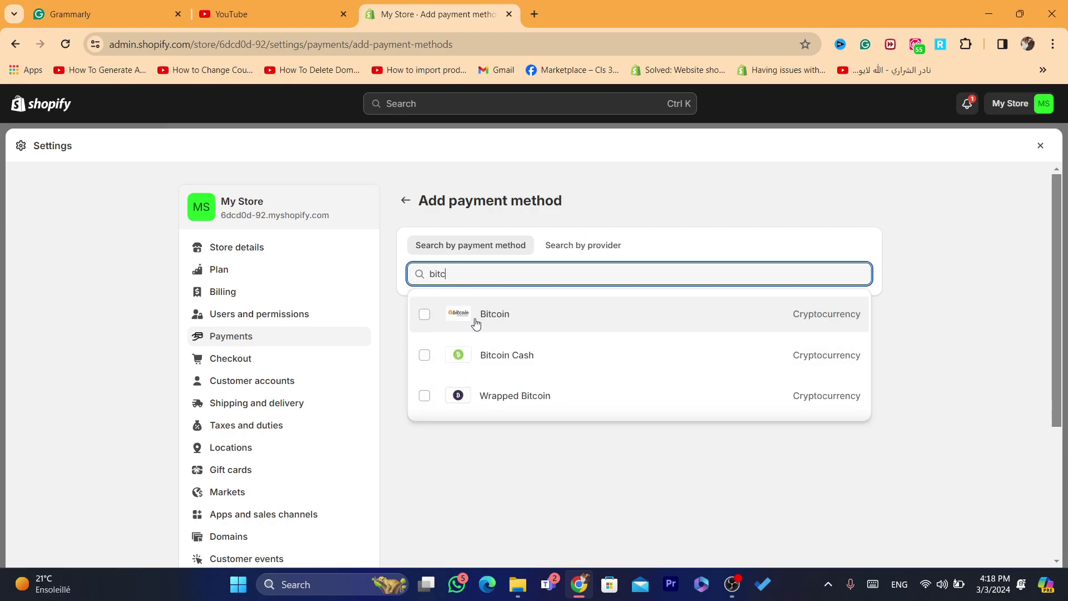
{"action": "left_click", "coordinate": [476, 324]}
{"action": "left_click", "coordinate": [381, 403]}
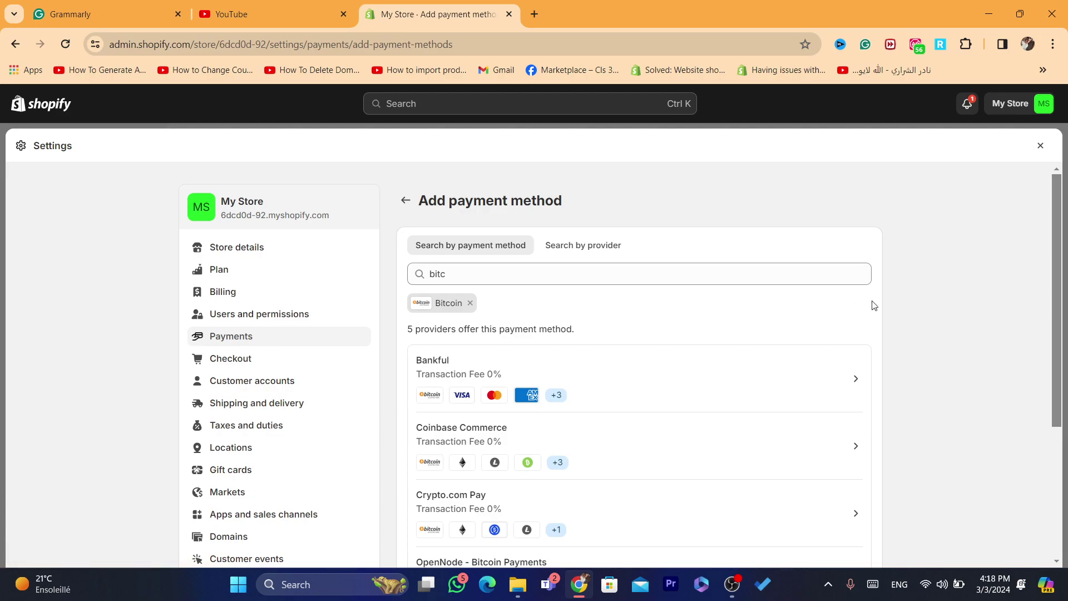
{"action": "scroll", "coordinate": [1054, 260], "scroll_direction": "down", "scroll_amount": 2}
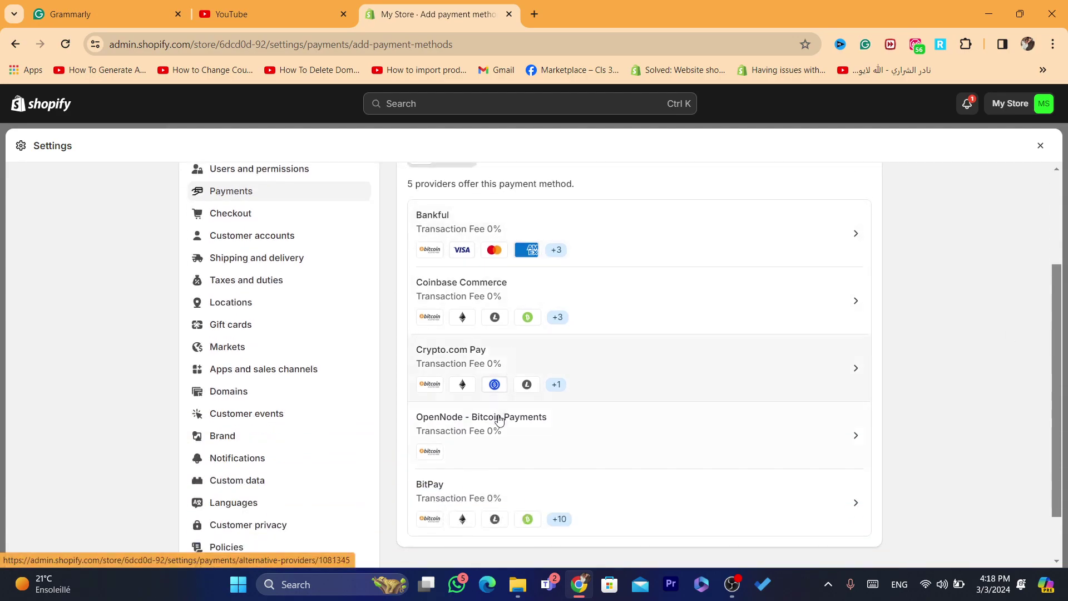